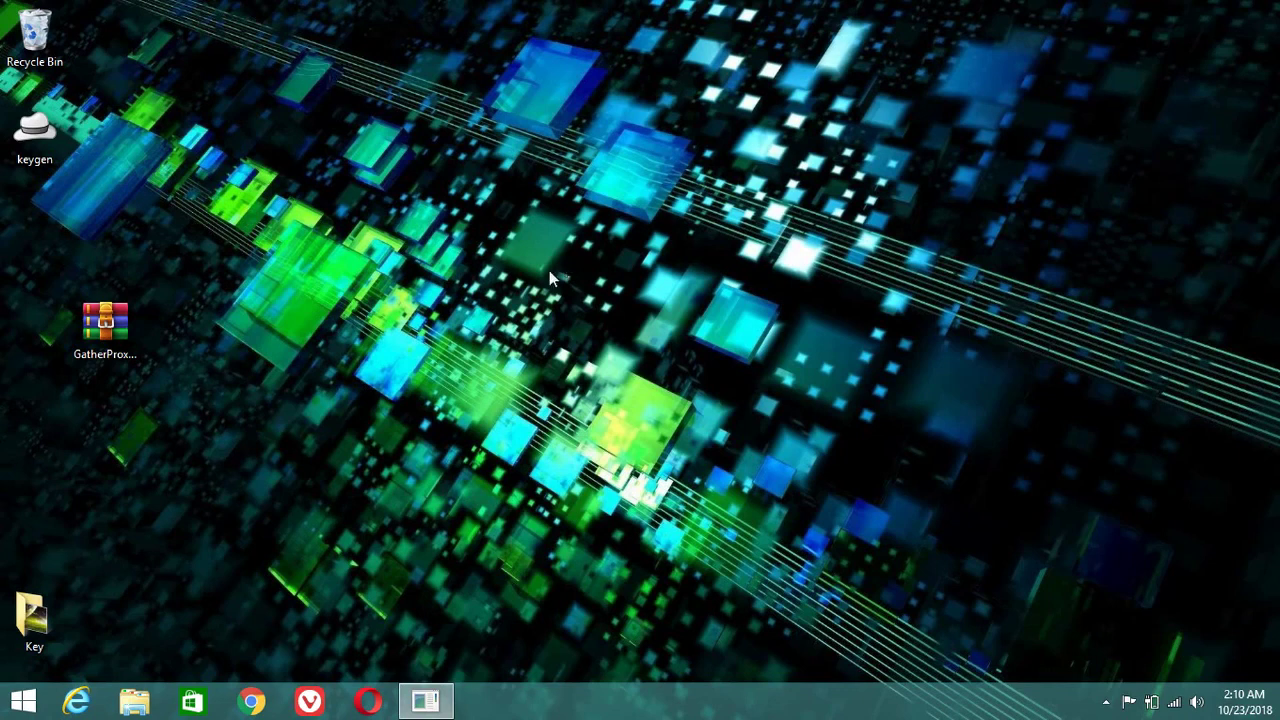
Step: Extract the GatherProxy10.0 archive into its own folder on the desktop and place that folder near the archive
drag(108, 332, 190, 262)
right_click(185, 233)
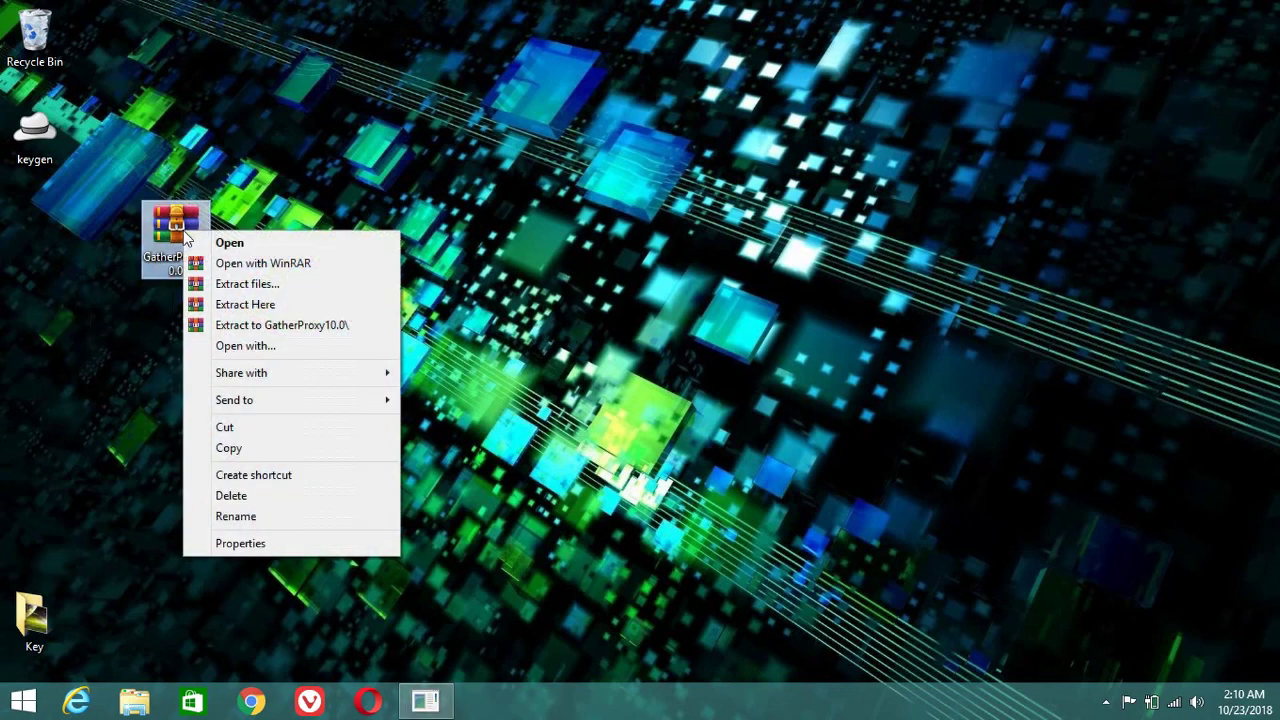
click(283, 324)
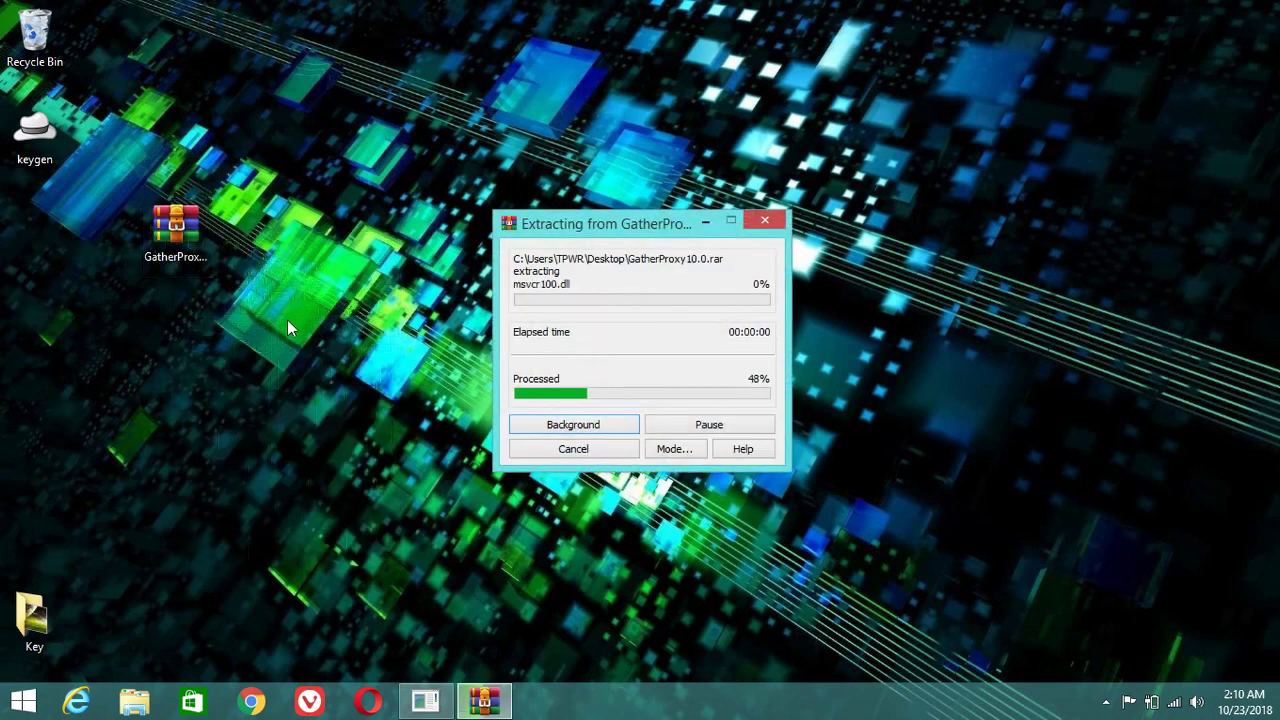
drag(34, 228, 268, 120)
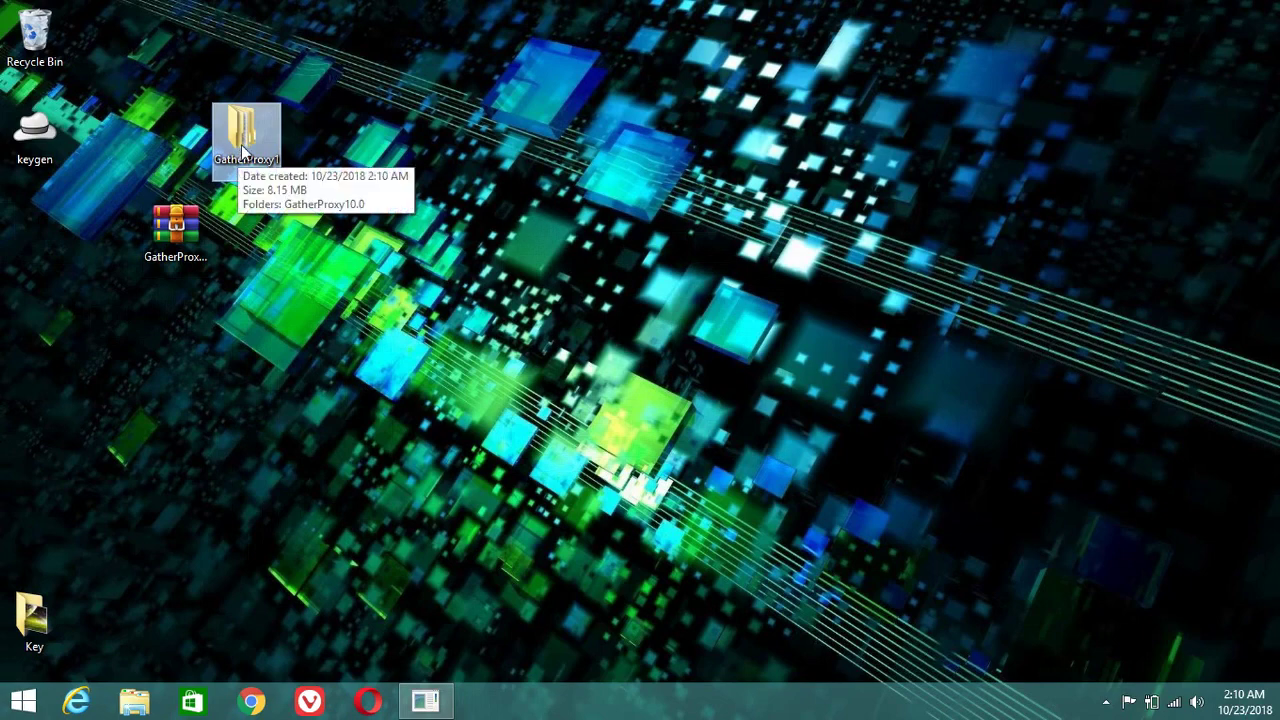
Step: Open the extracted GatherProxy10.0 folder and its inner folder, and launch the Gather Proxy application
double_click(243, 150)
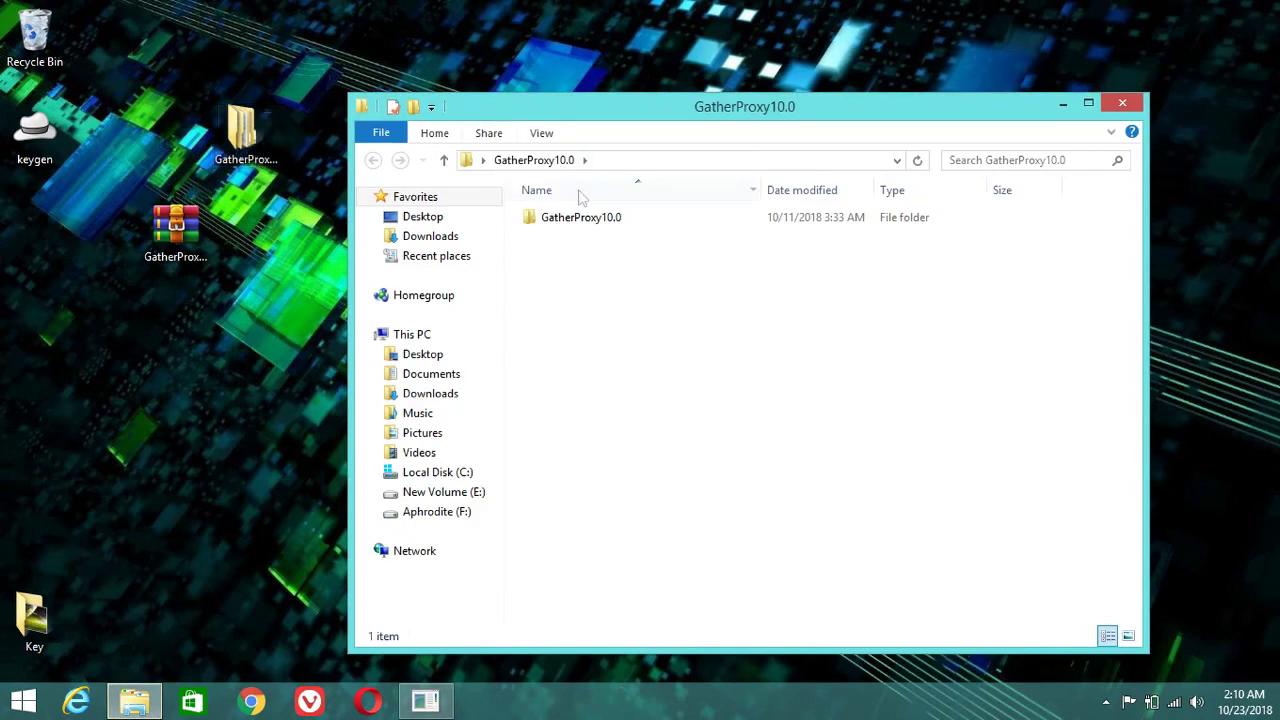
double_click(600, 217)
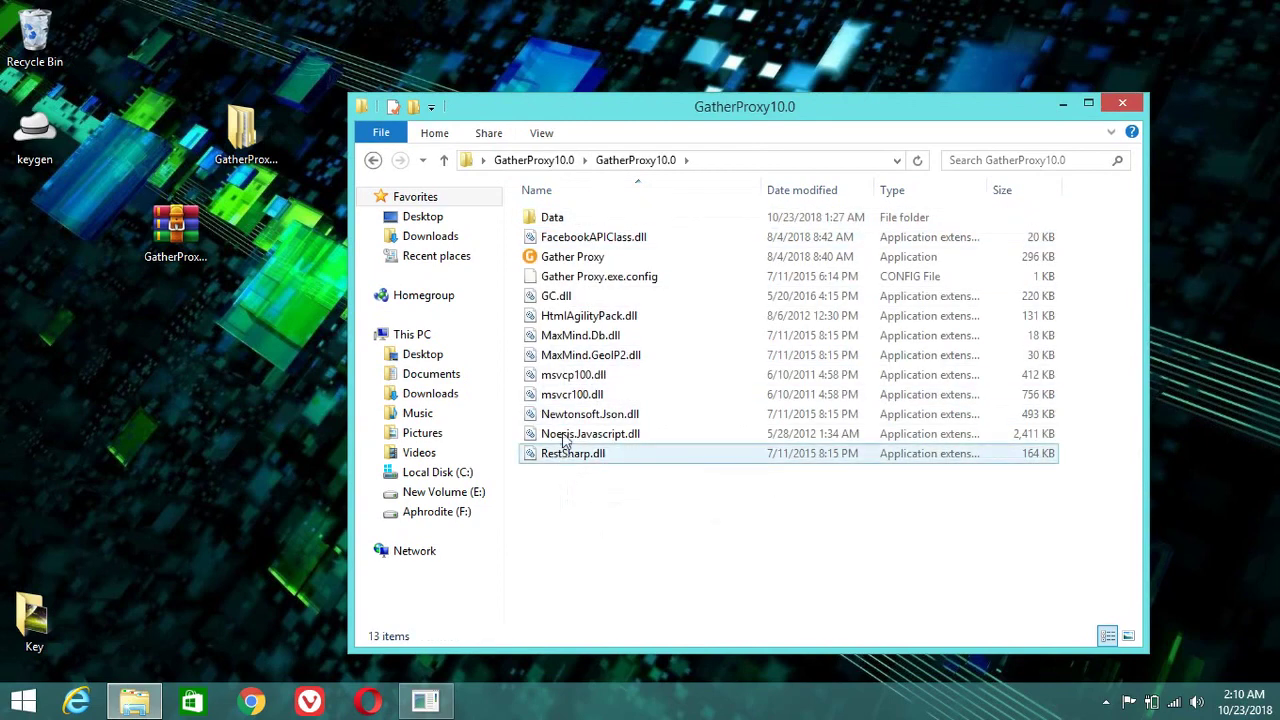
double_click(588, 262)
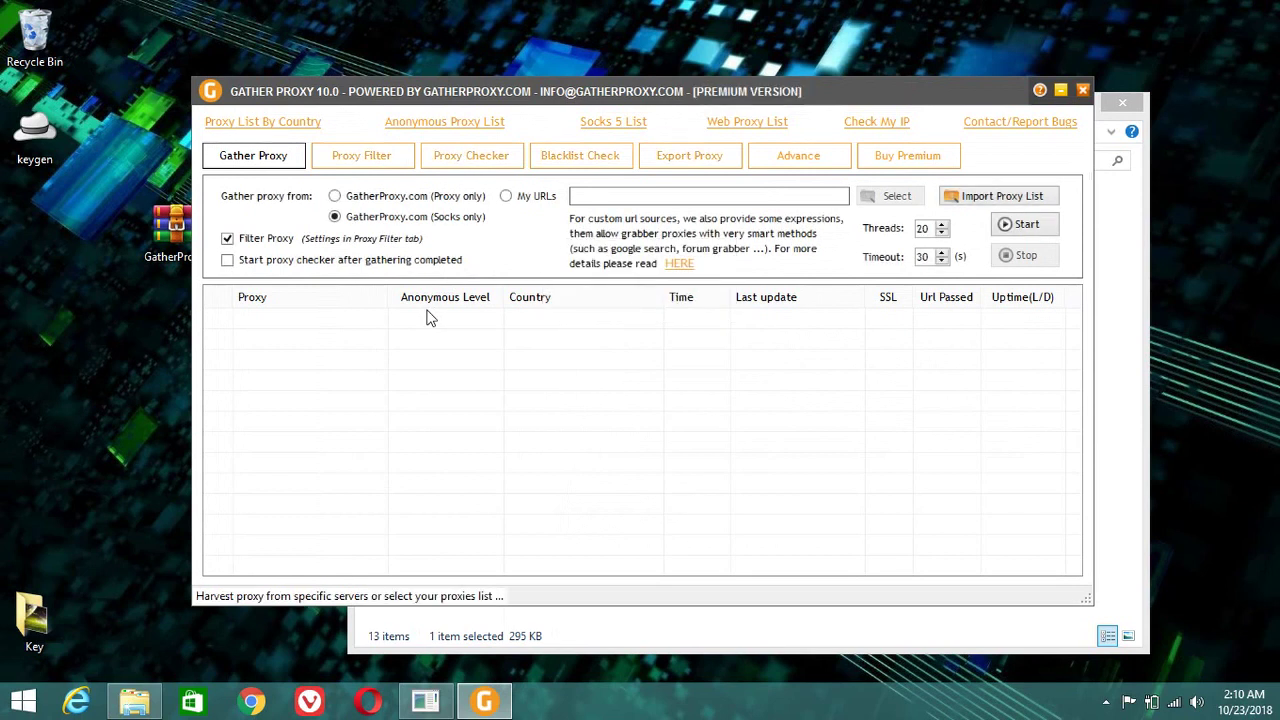
Step: Gather proxies from GatherProxy.com (Socks only) and run the proxy filter with duplicate IP removal on the gathered list
click(335, 196)
click(335, 217)
click(1026, 225)
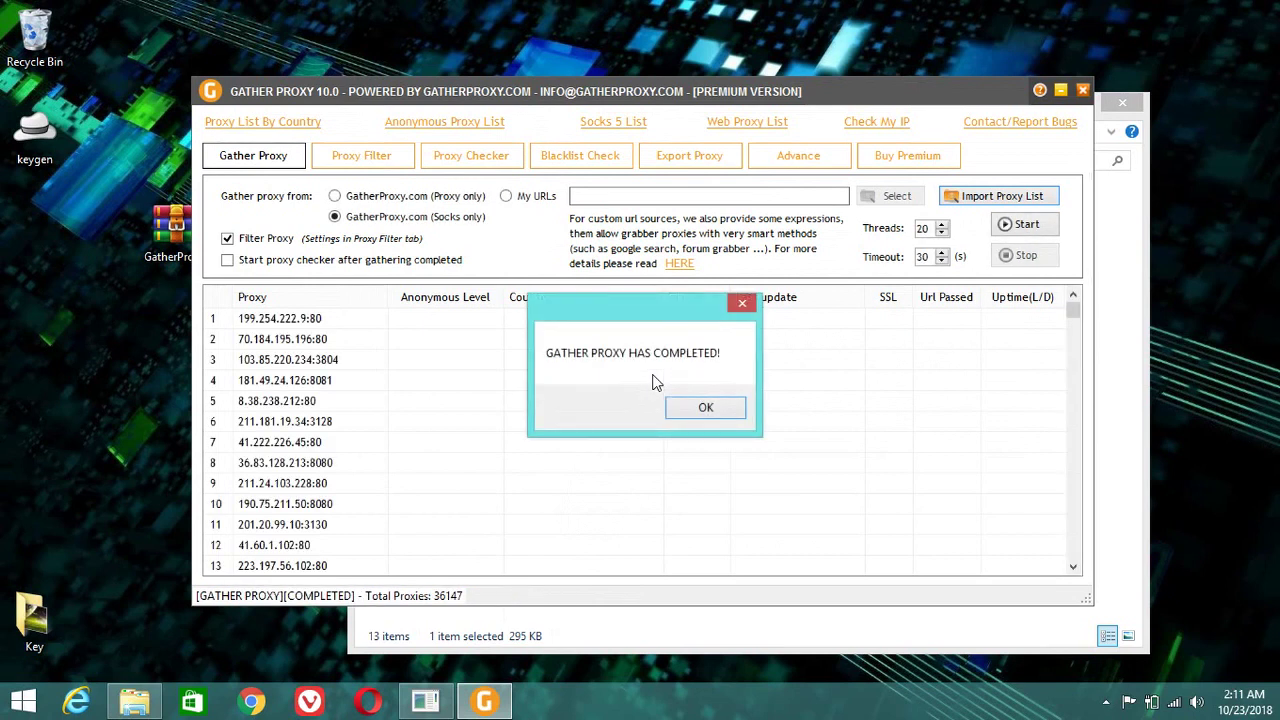
click(706, 408)
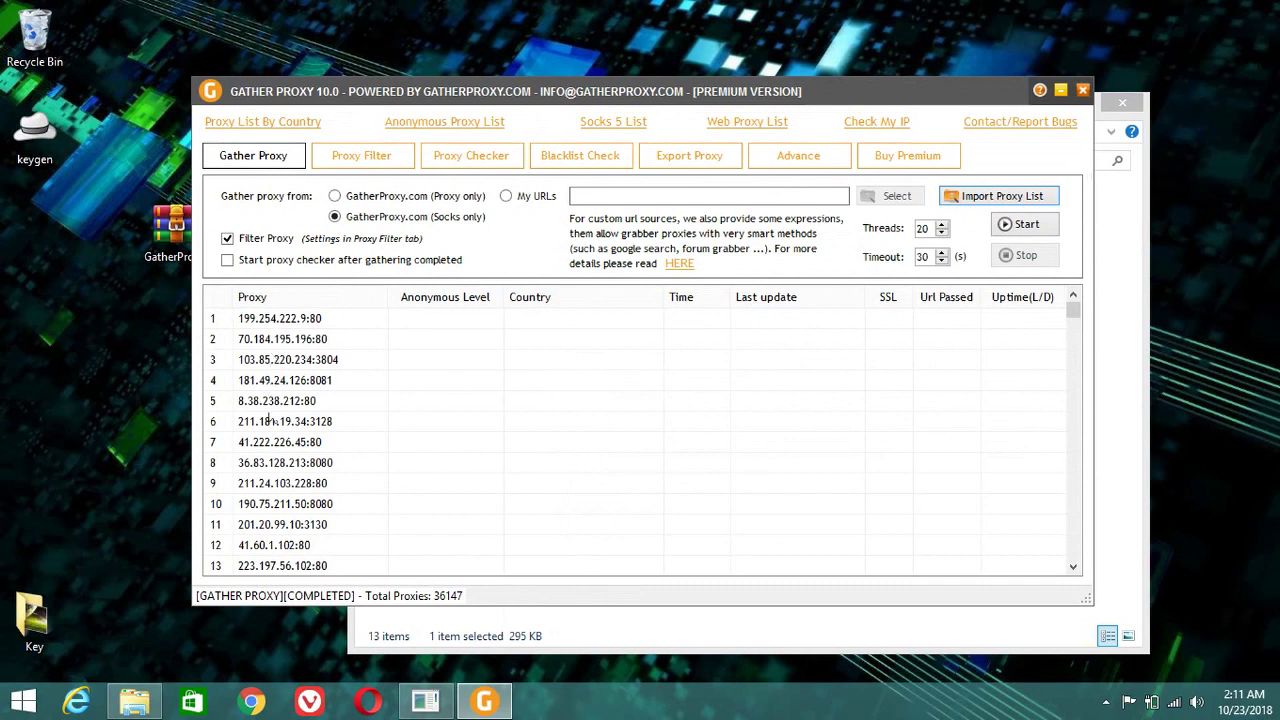
click(365, 165)
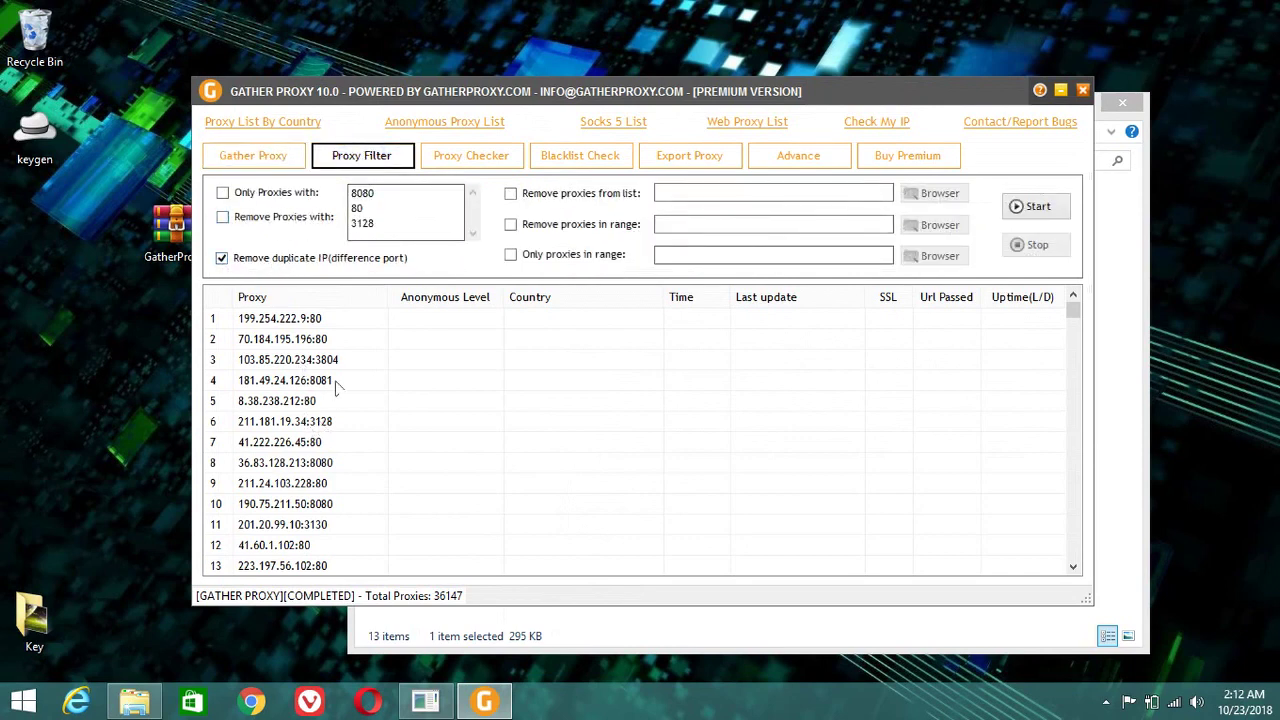
click(1040, 210)
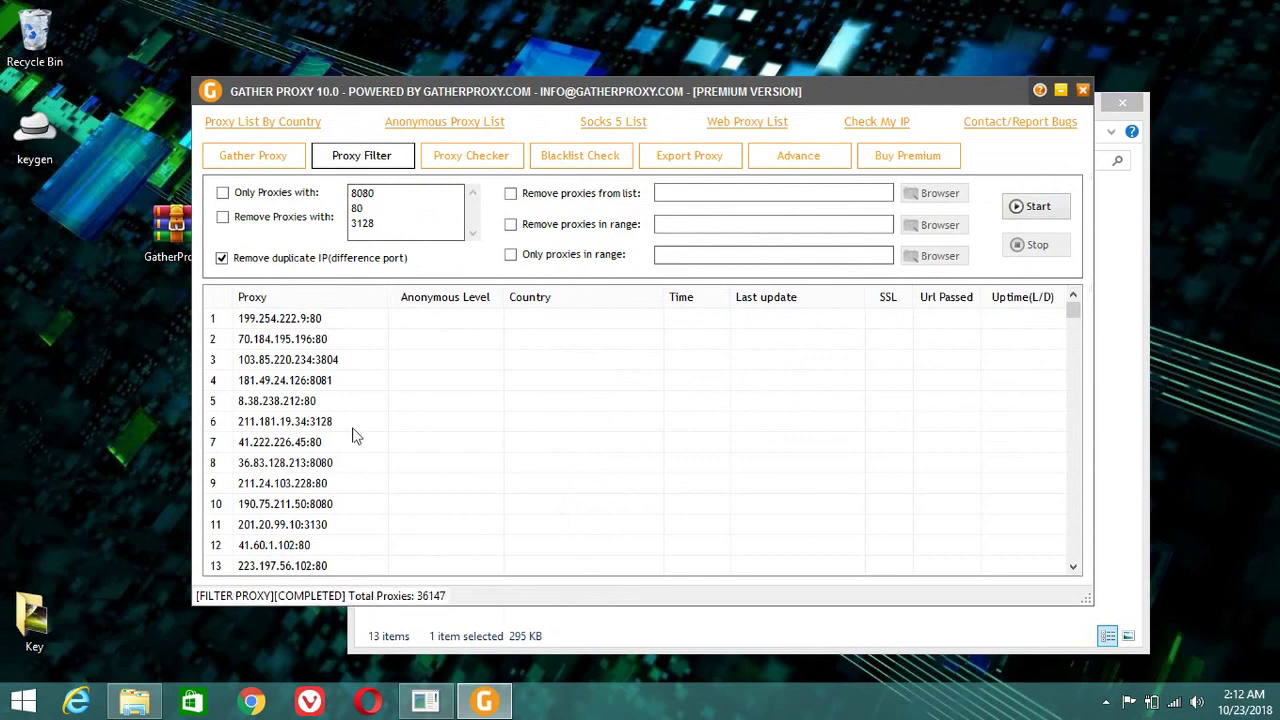
Step: Set the proxy checker to check for Socks 5 only and start checking the list
click(448, 158)
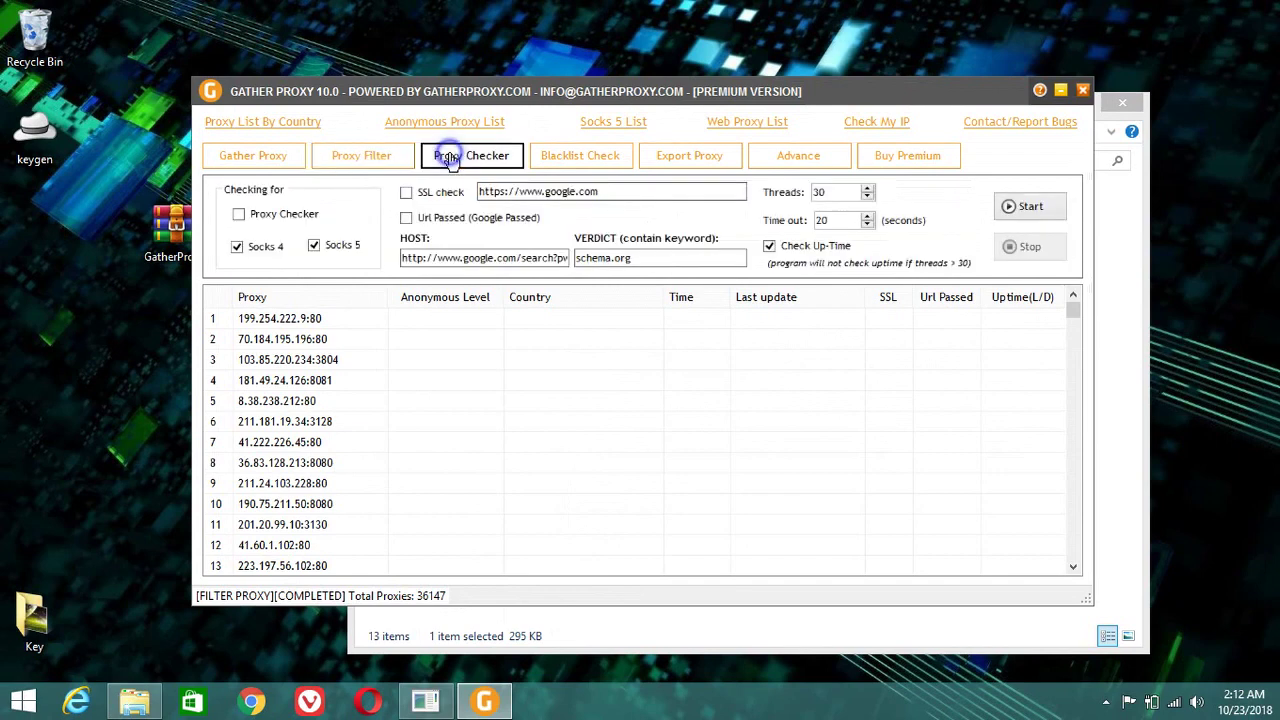
click(237, 247)
click(238, 214)
click(237, 247)
click(238, 214)
click(237, 246)
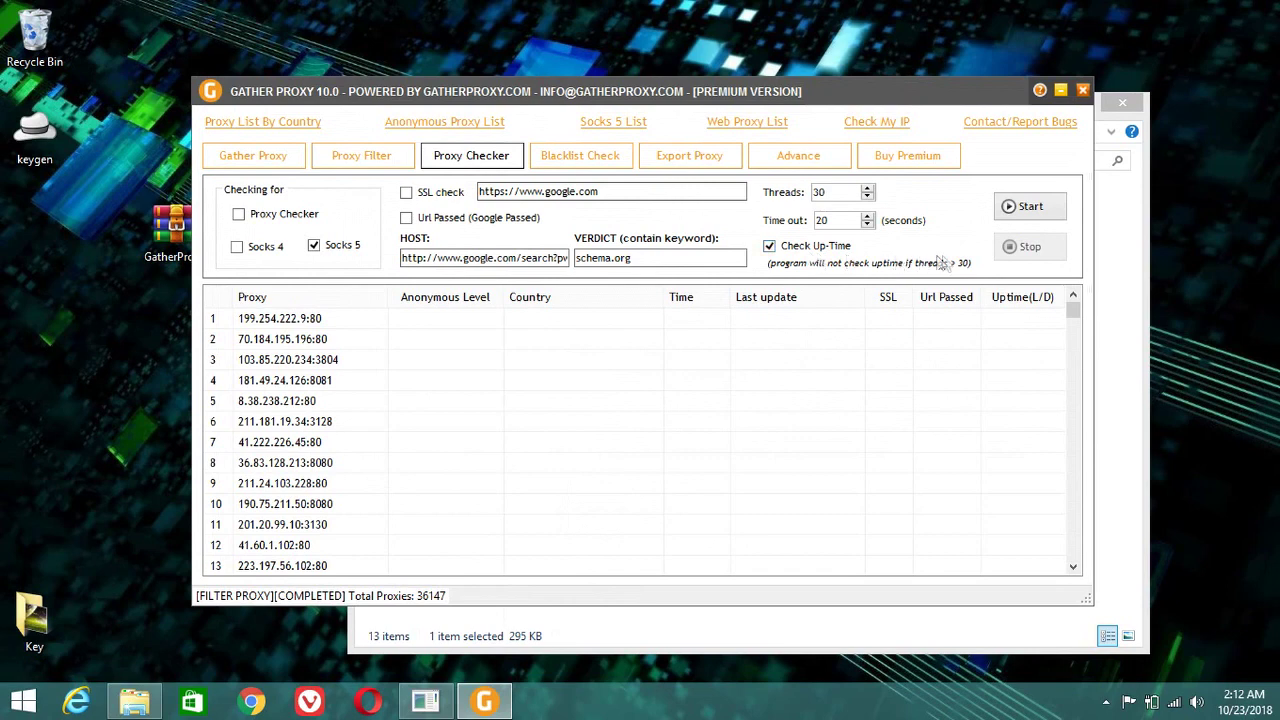
click(1030, 210)
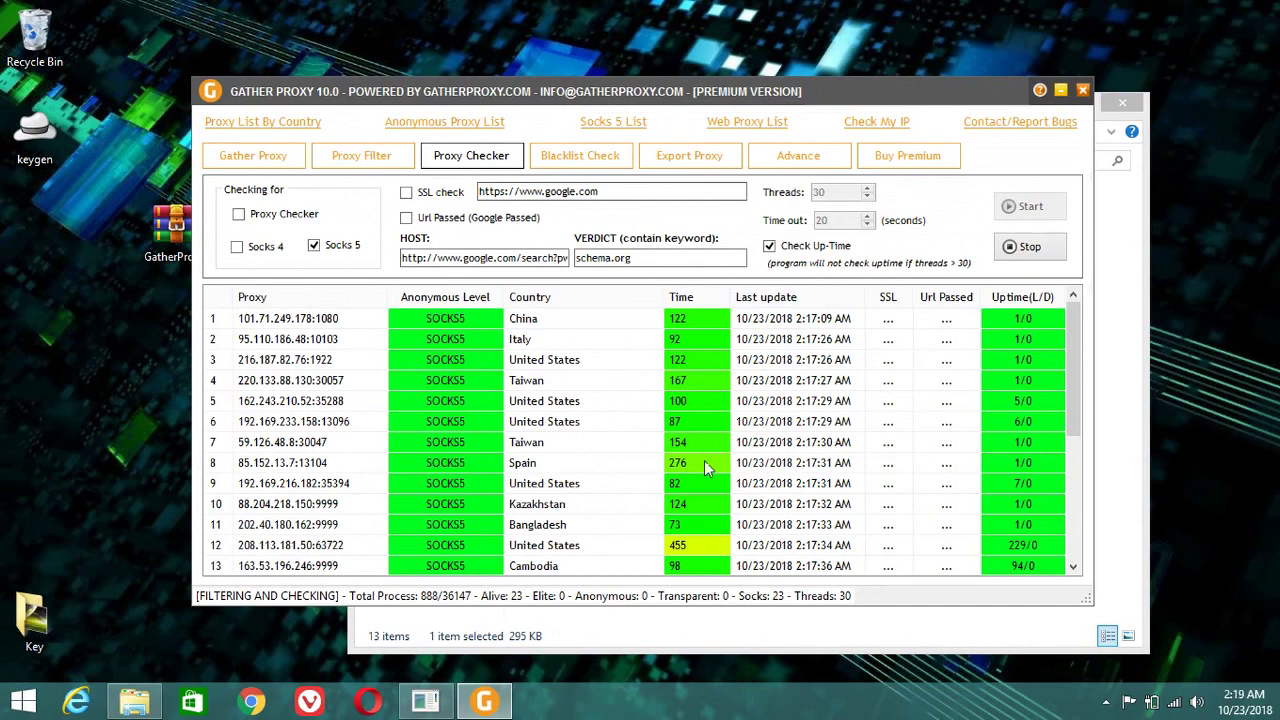
Step: Stop the running proxy check and dismiss the notice
mouse_move(1074, 327)
mouse_down()
mouse_move(1072, 426)
mouse_move(1080, 320)
mouse_up()
click(1022, 250)
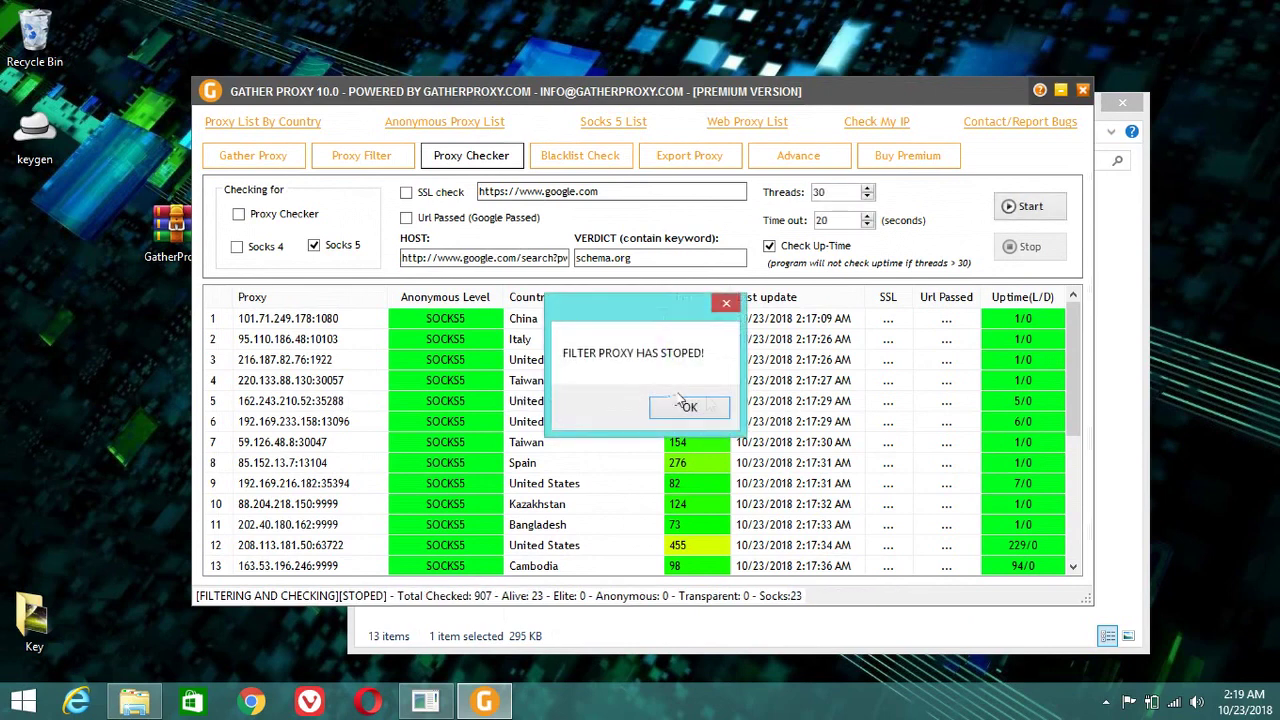
click(690, 408)
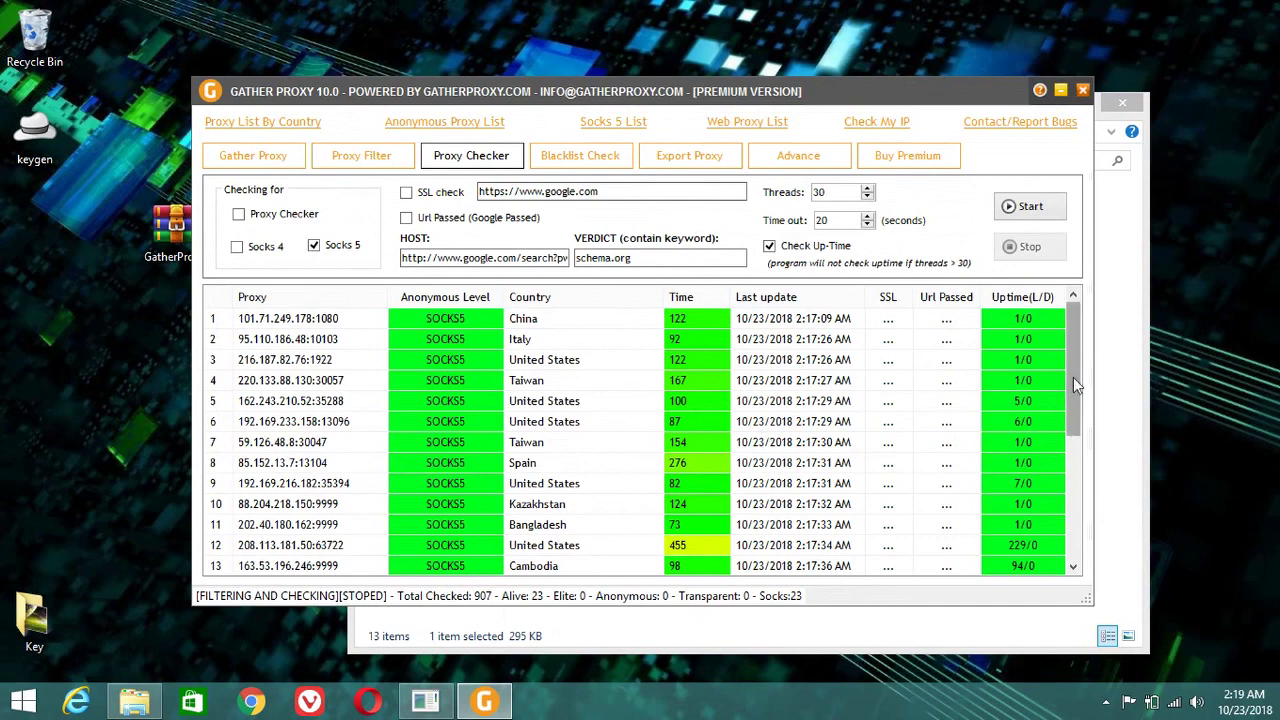
Step: Copy the Indonesian SOCKS5 proxy near the end of the checked list to the clipboard
scroll(1062, 465, down, 2)
scroll(1062, 465, up, 2)
scroll(1057, 501, down, 4)
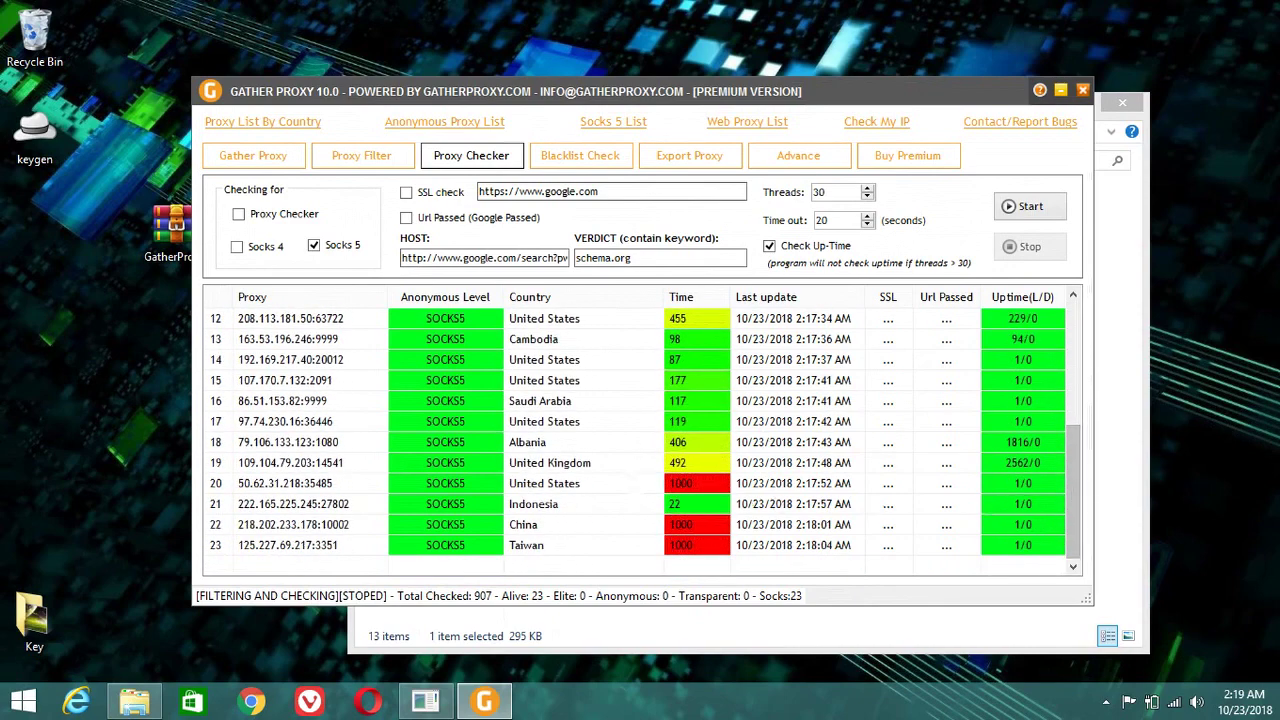
click(538, 505)
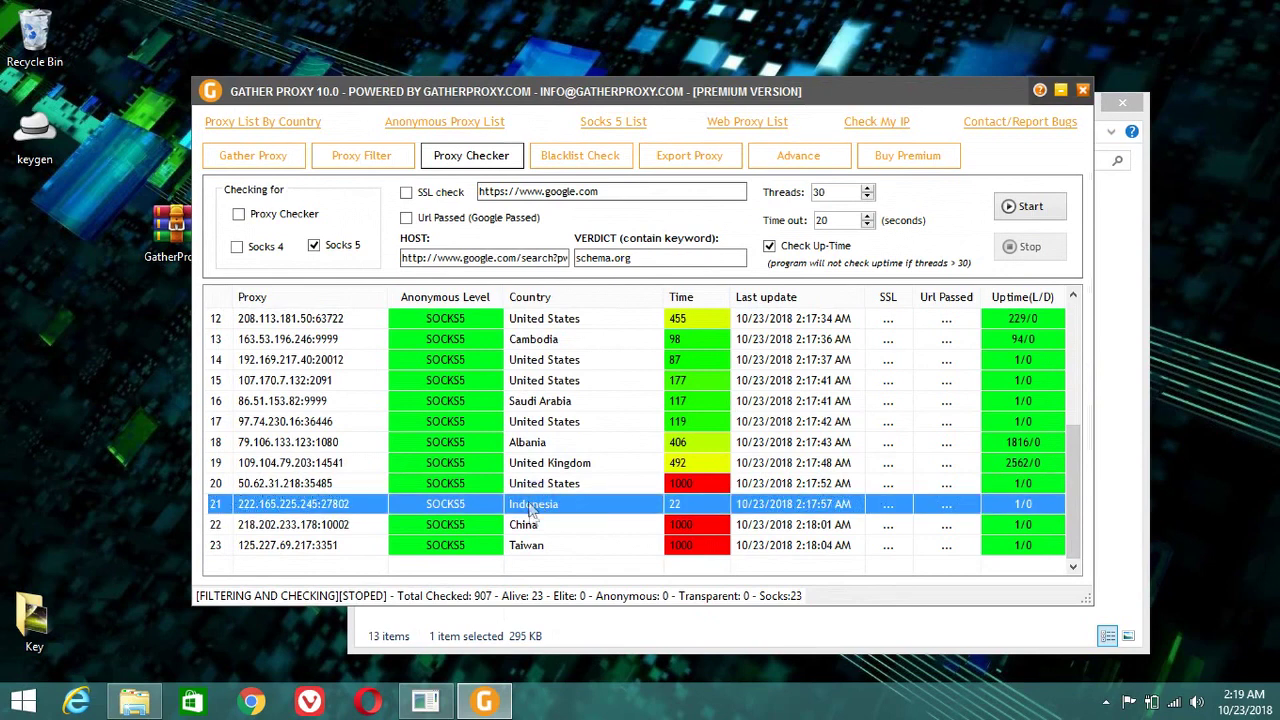
right_click(333, 511)
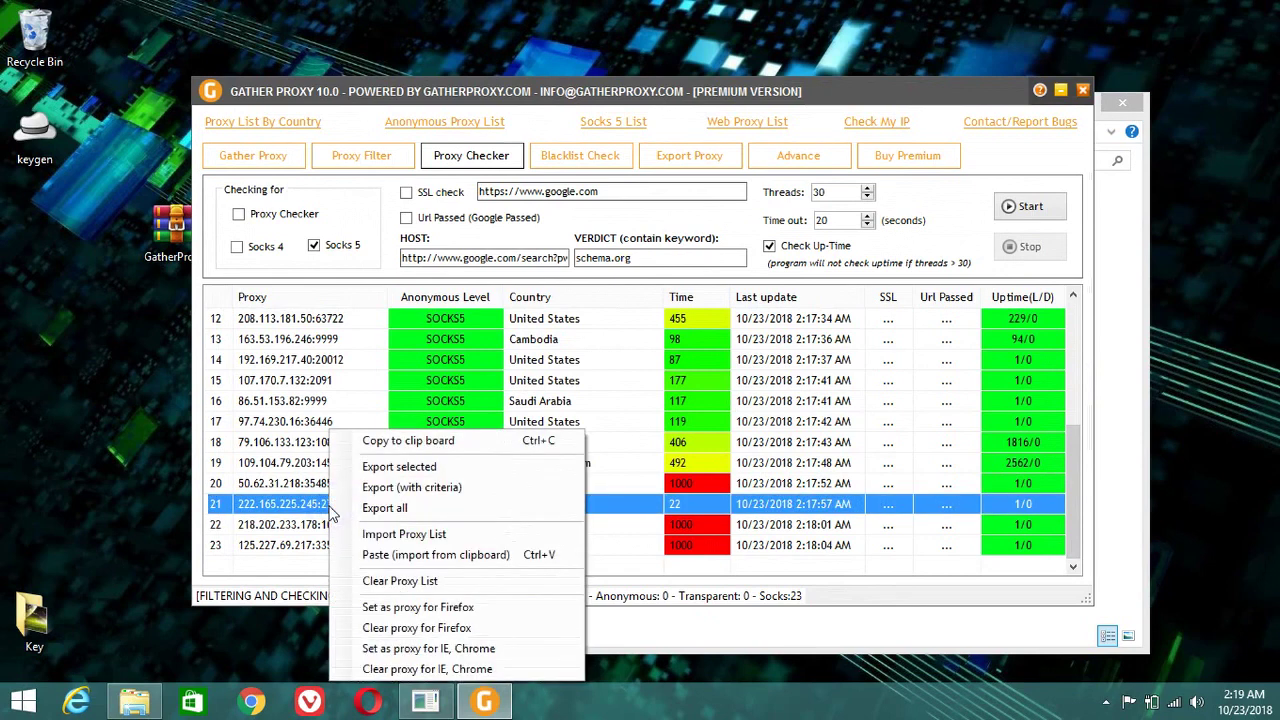
click(418, 441)
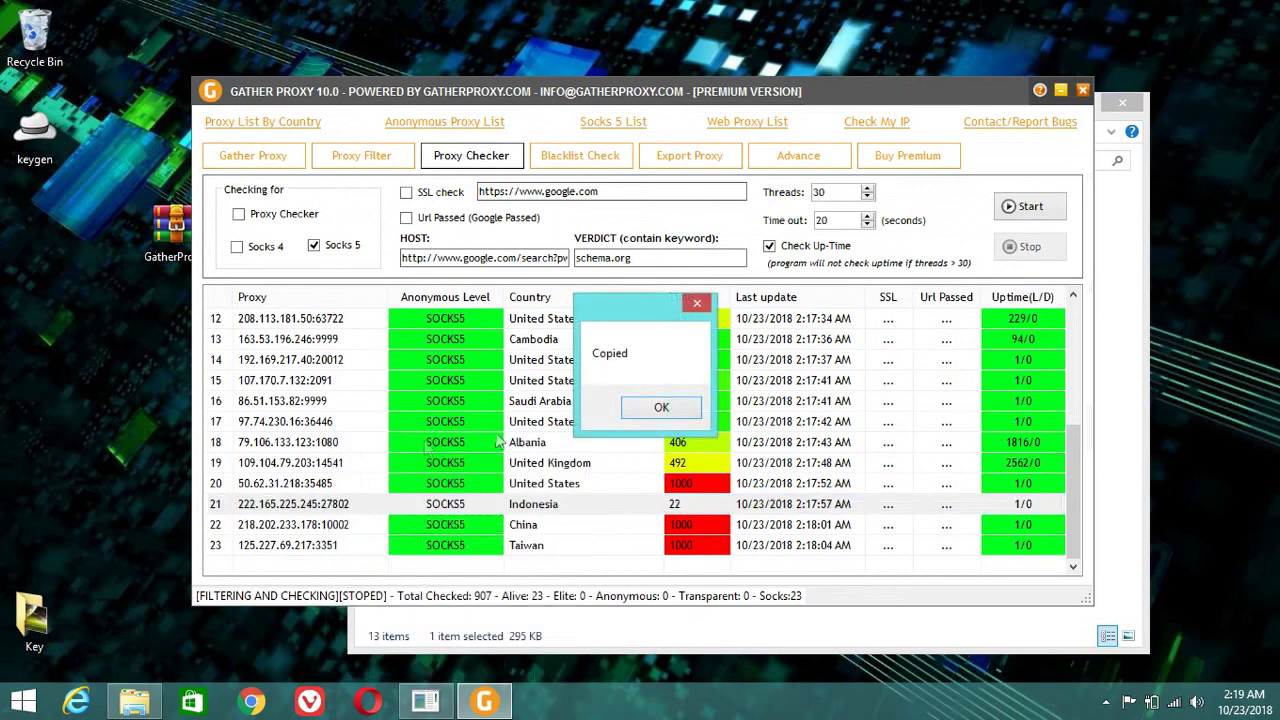
click(659, 410)
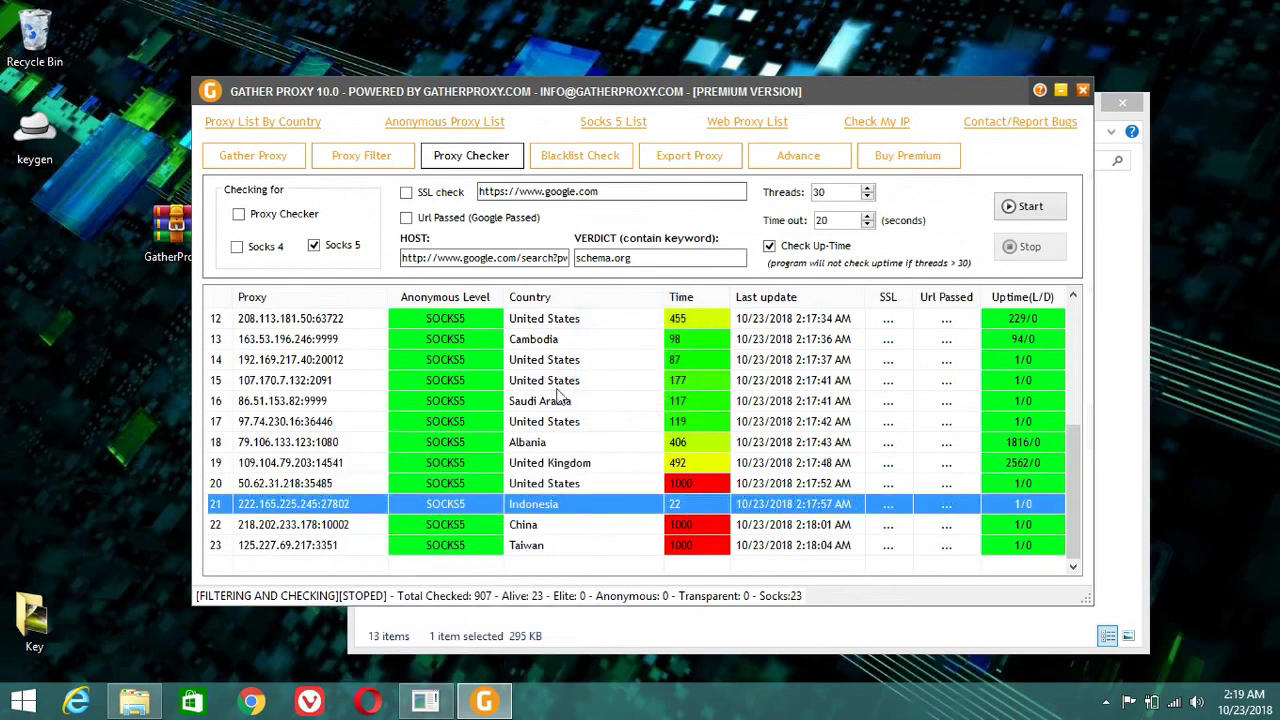